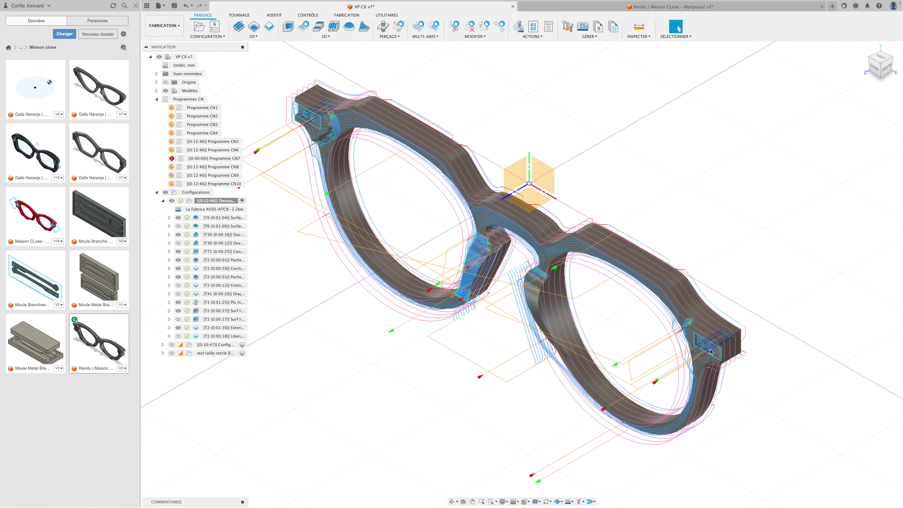
- Toggle the setup toolpaths off and on, then select the Poche Tenon and T1 Pts In operations
left_click(165, 192)
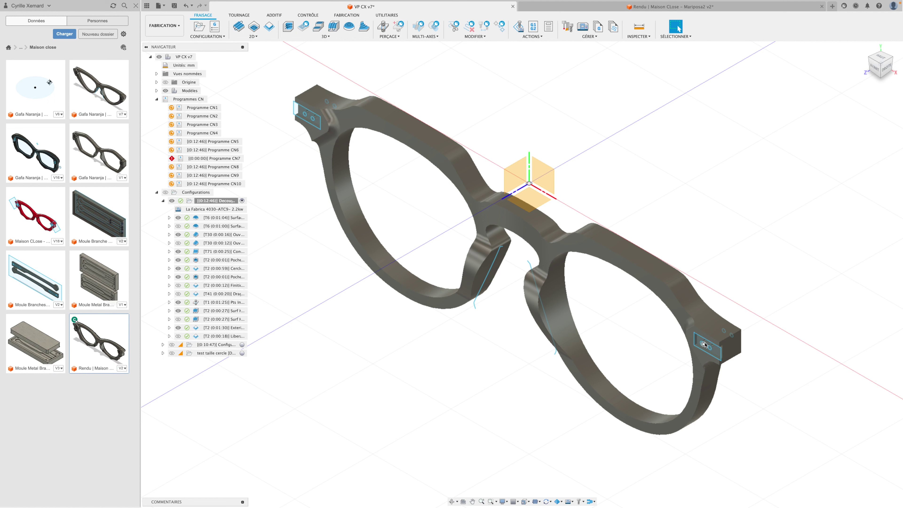
left_click(165, 192)
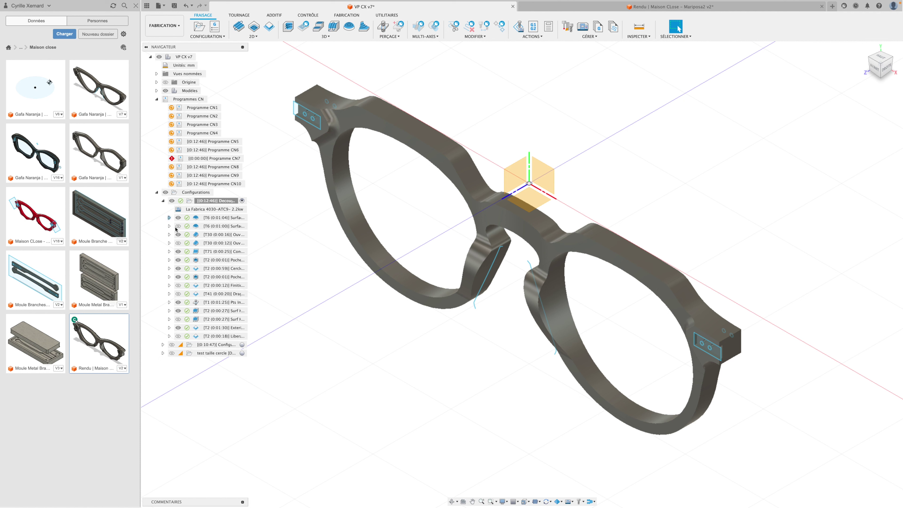
left_click(213, 260)
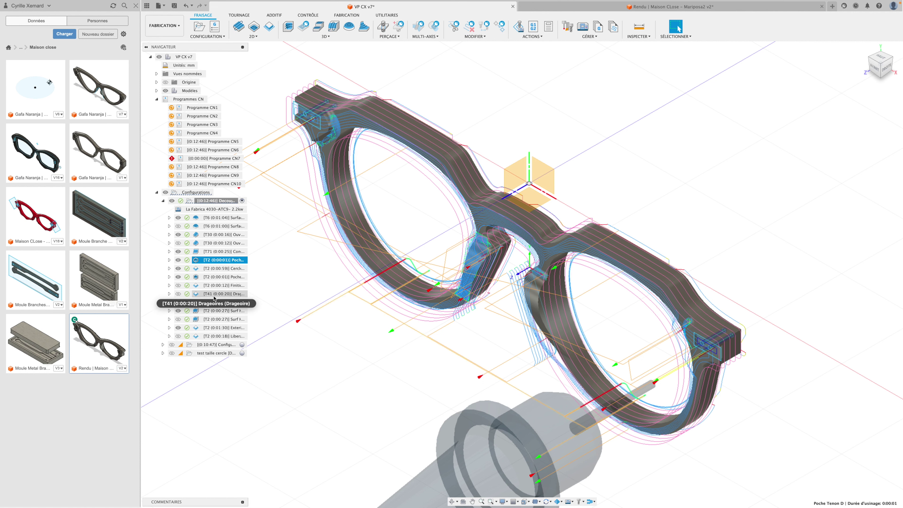
left_click(213, 302, "ctrl")
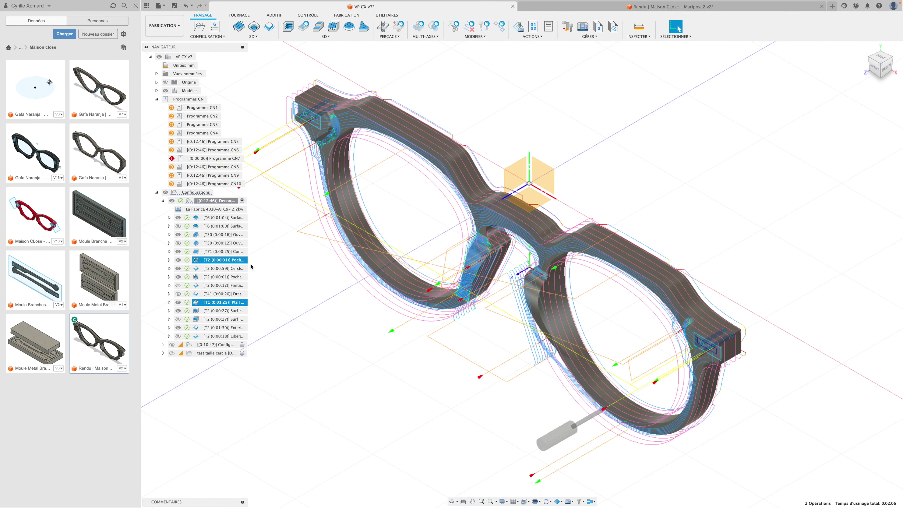
right_click(291, 296)
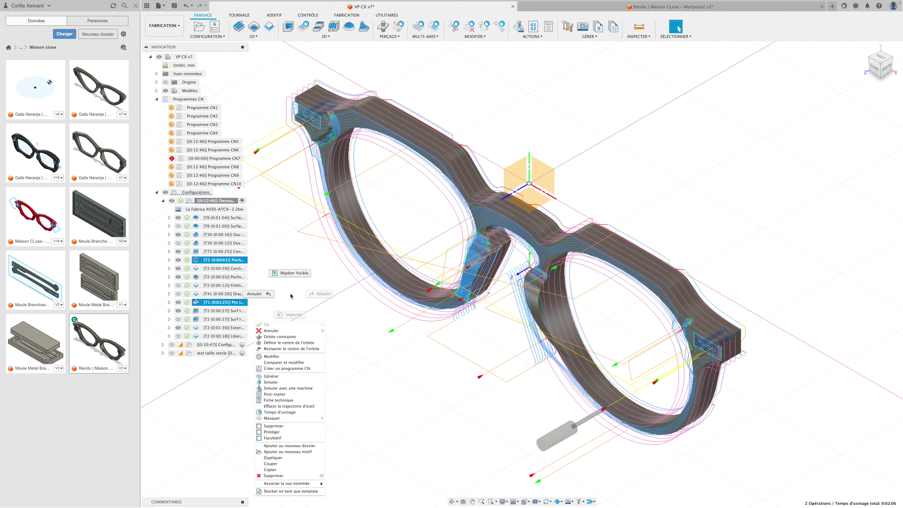
- Store both operations as the Cloud template 'Tenons Lunette', described 'Poche T2 / Percage T1'
left_click(295, 494)
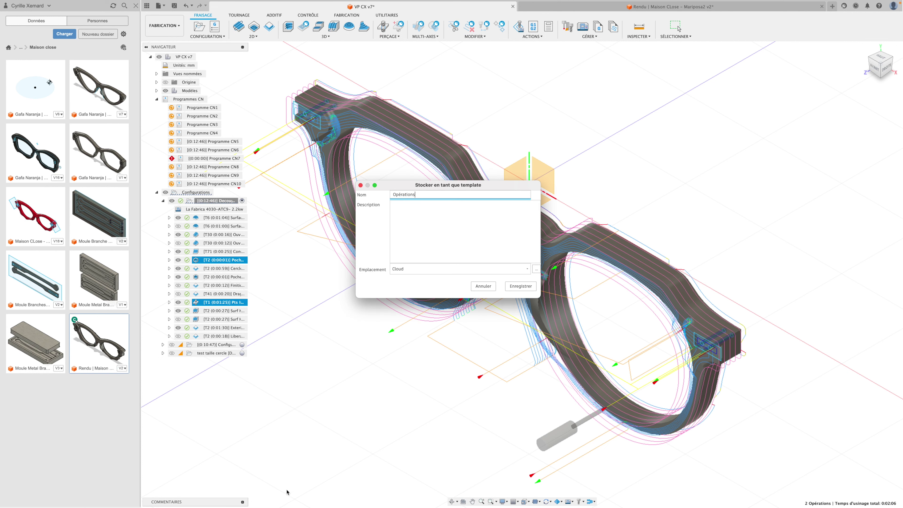
double_click(408, 195)
type("enons Lunett")
key("Tab")
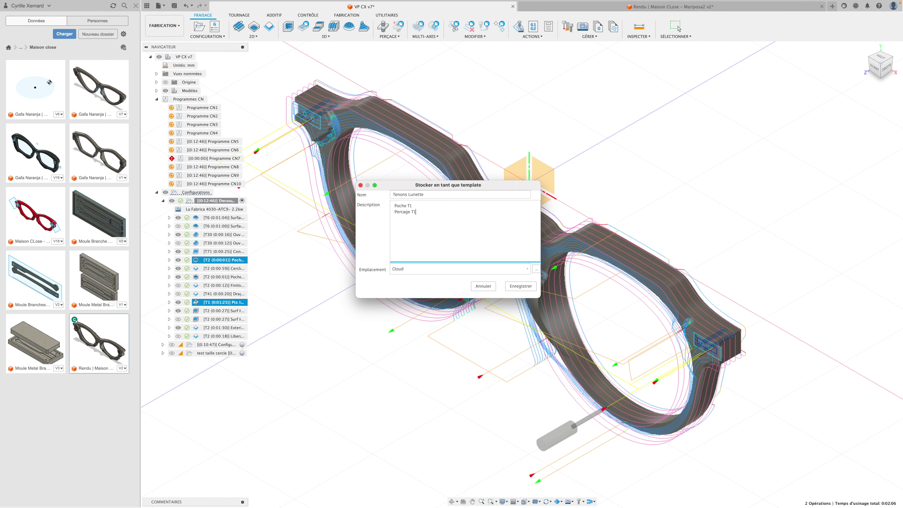
left_click(420, 206)
left_click(528, 270)
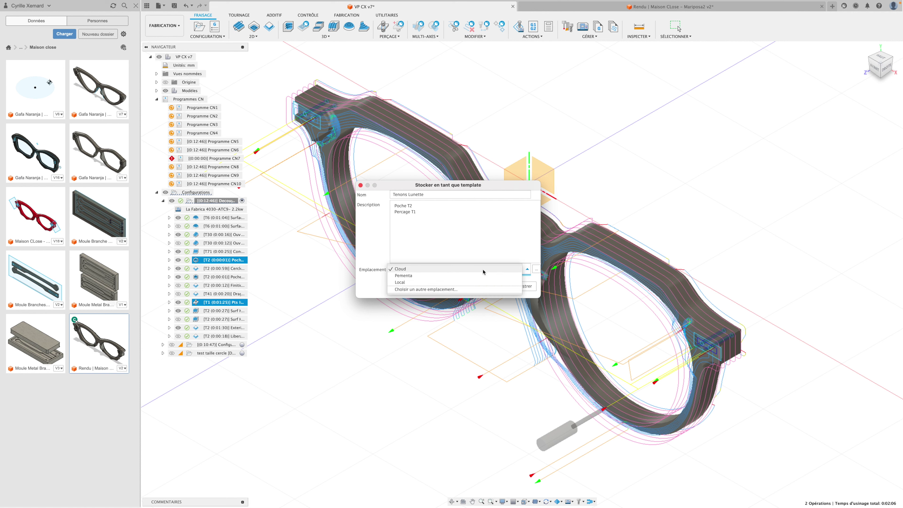
left_click(473, 276)
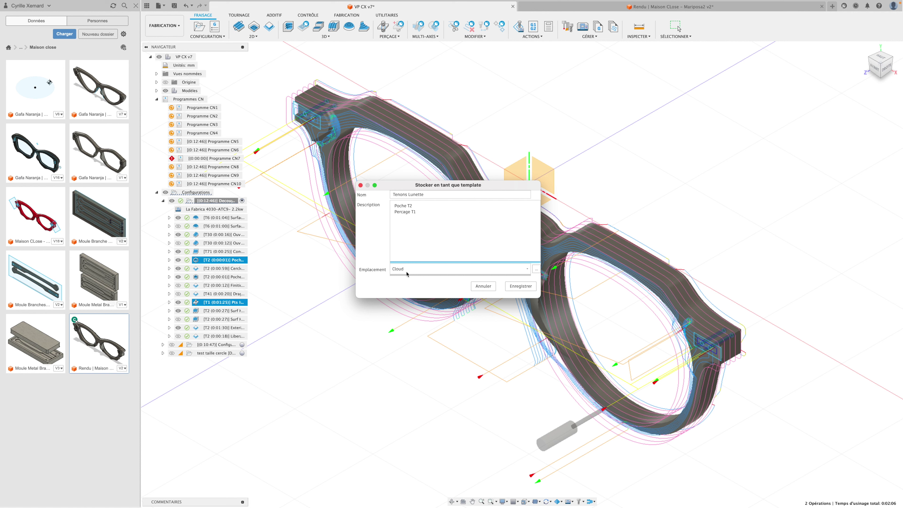
left_click(520, 286)
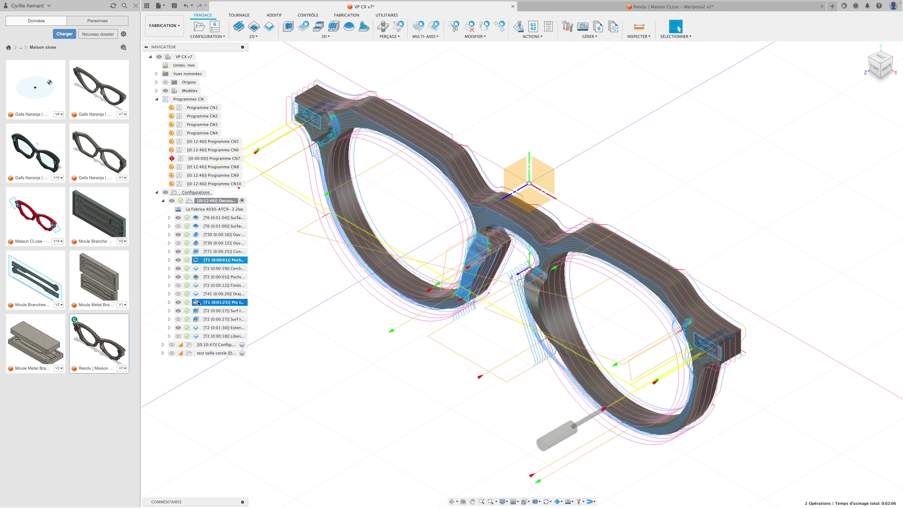
- Switch to the Mariposa2 v2 design, orbit the frame to a front-left view, and show the workspaces
left_click(706, 7)
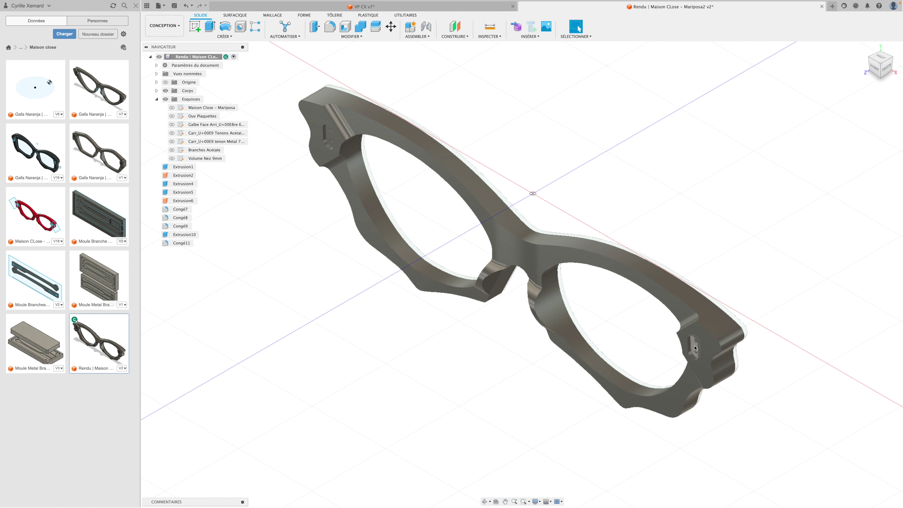
left_click(477, 6)
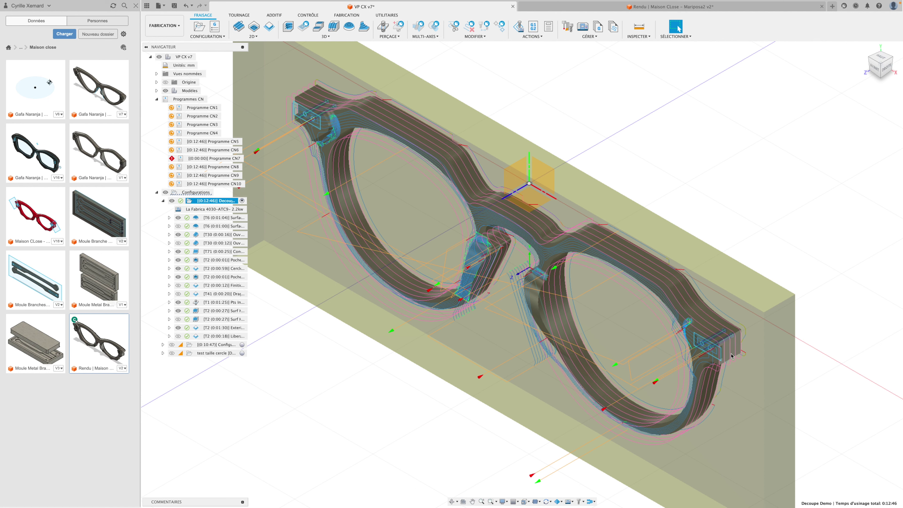
left_click(706, 7)
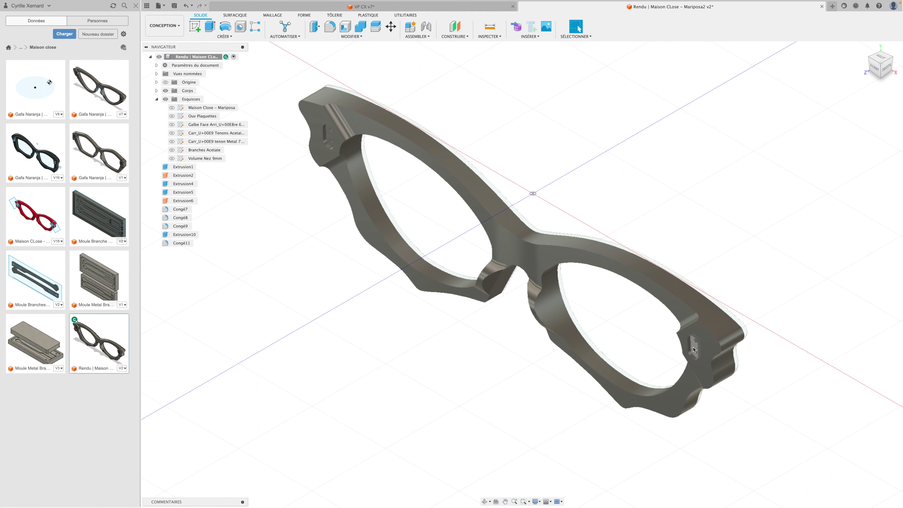
mouse_move(874, 71)
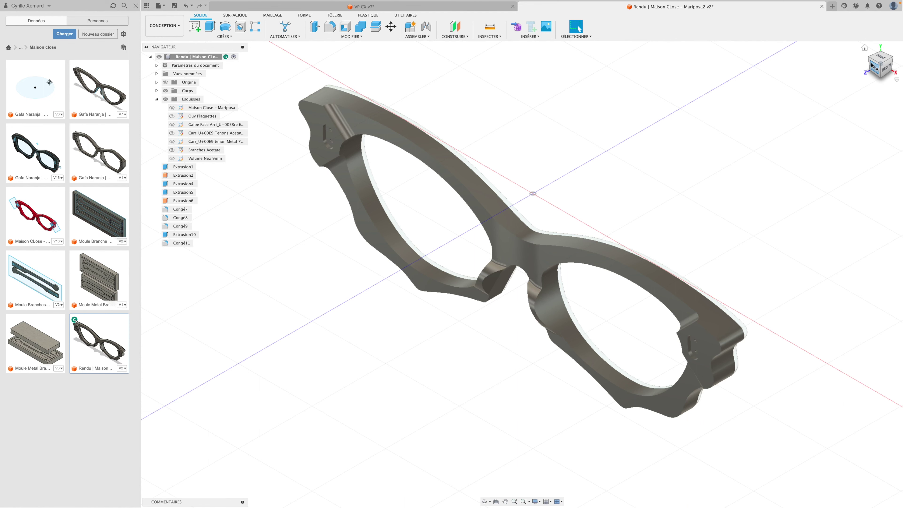
mouse_move(869, 61)
left_mouse_down()
mouse_move(898, 65)
mouse_move(792, 232)
left_mouse_up()
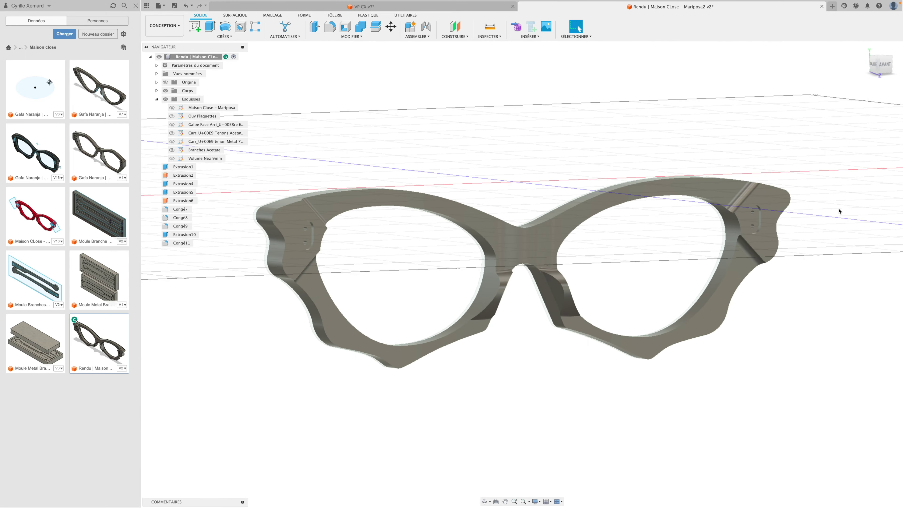
scroll(791, 232, "up", 3)
left_click(164, 26)
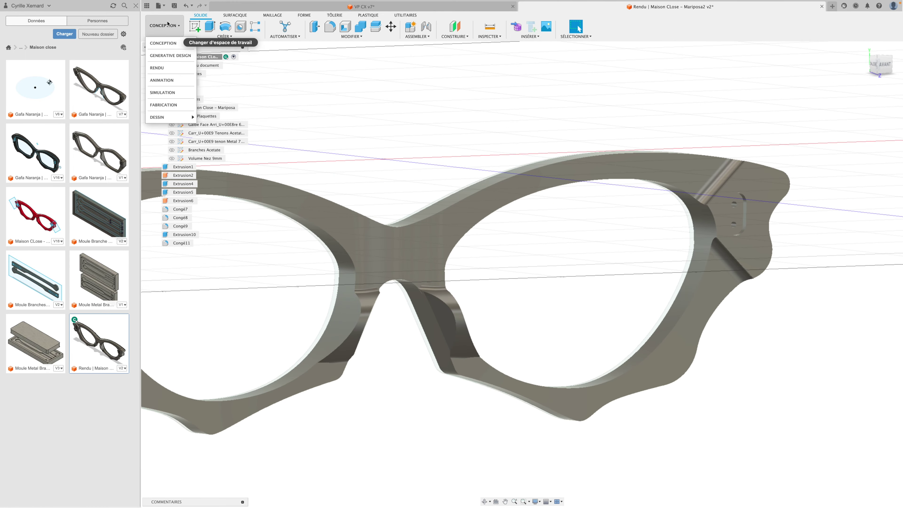
- Switch to the FABRICATION workspace and duplicate the existing Configuration1 setup
left_click(167, 105)
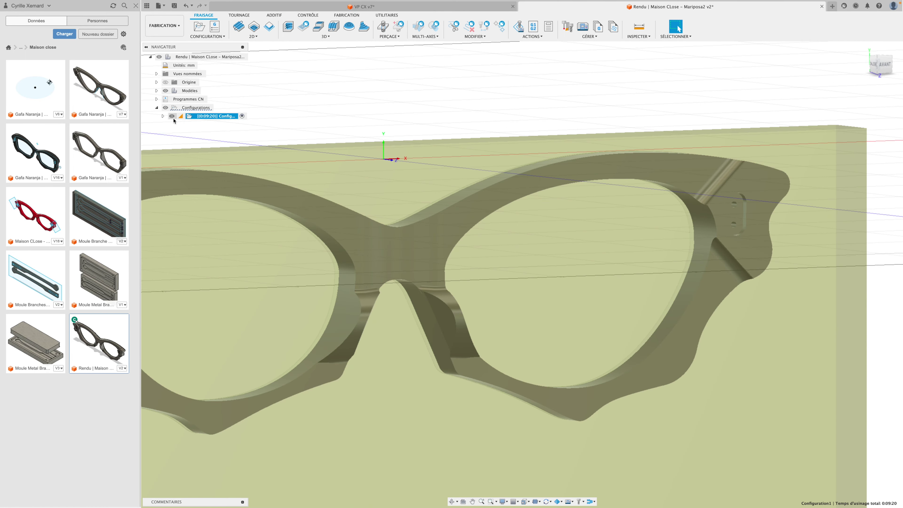
left_click(163, 116)
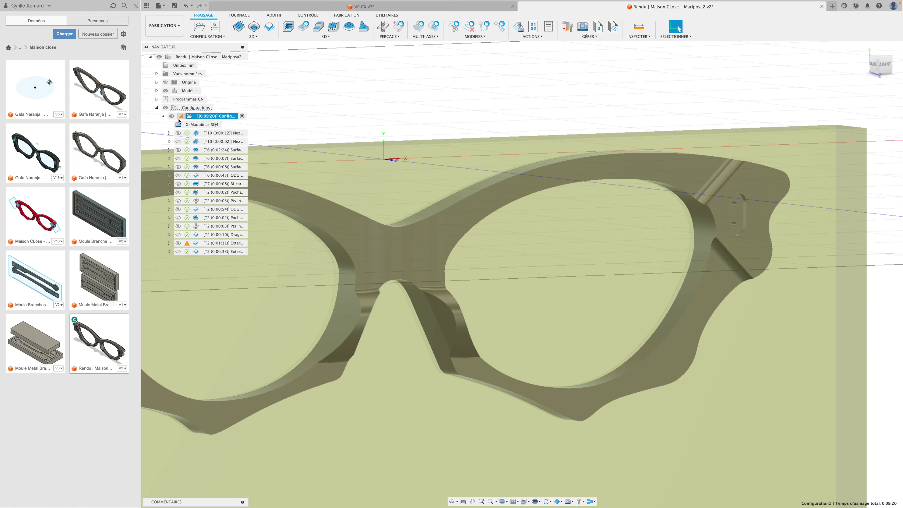
left_click(162, 116)
right_click(188, 117)
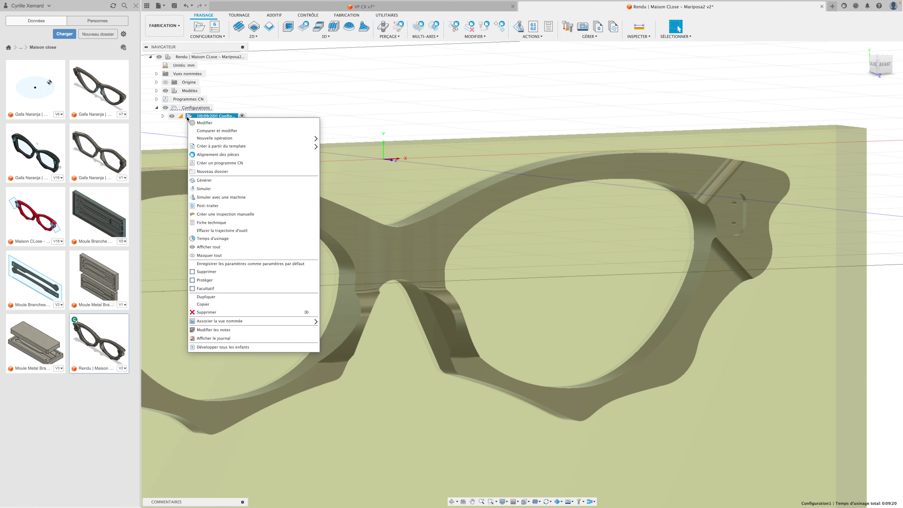
left_click(225, 299)
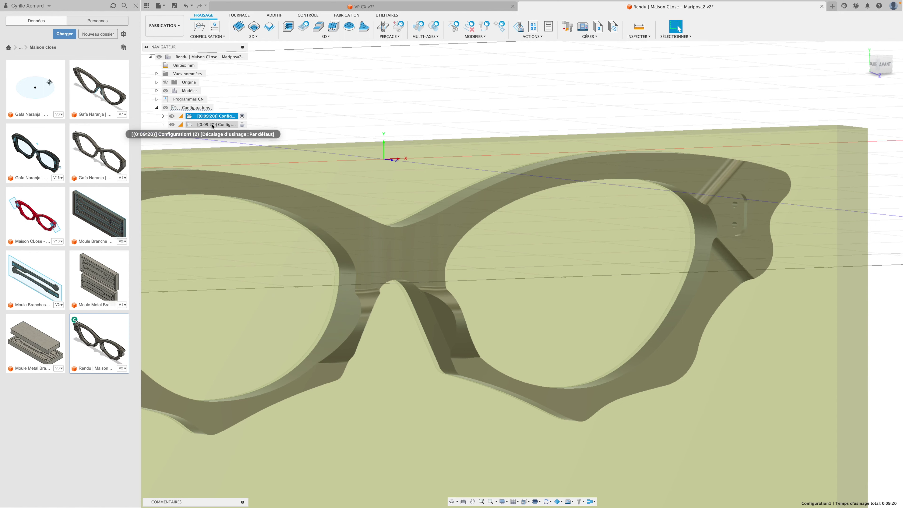
- Rename the duplicated setup to 'Test', expand it, and select all its operations
double_click(212, 125)
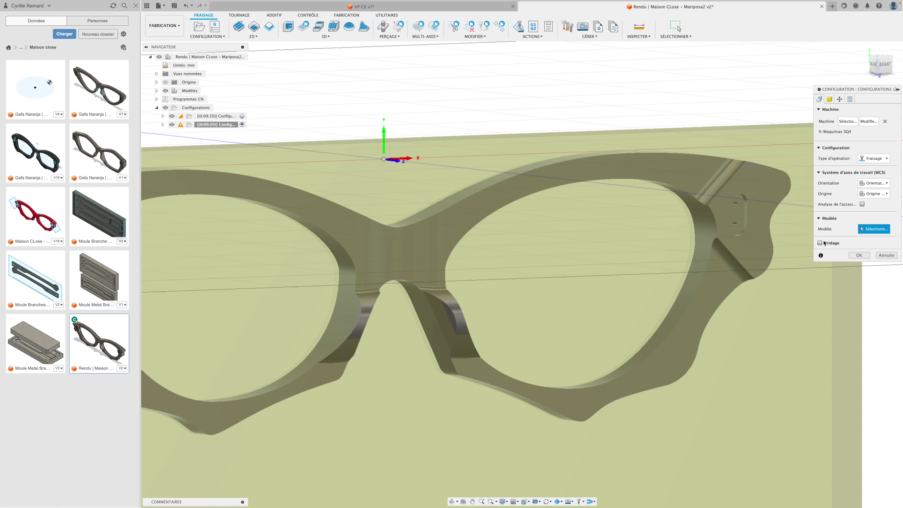
left_click(886, 255)
left_click(205, 125)
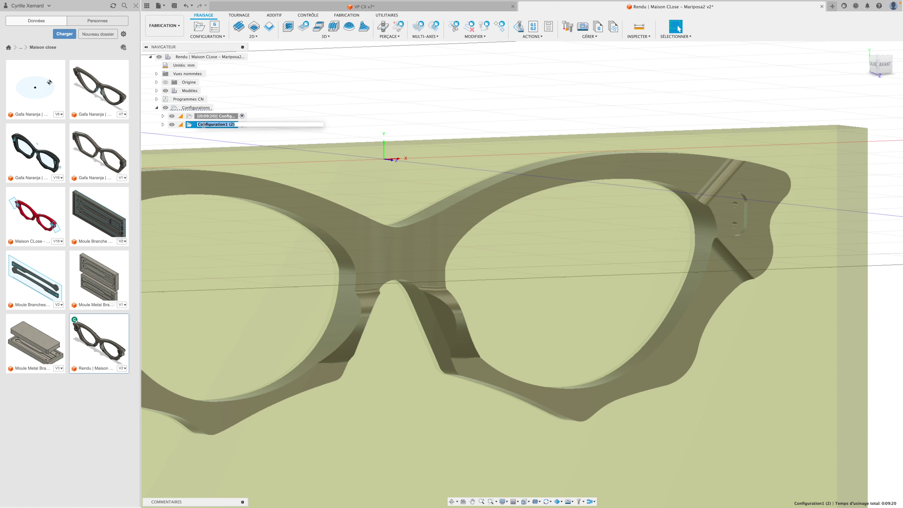
type("Test")
key("Return")
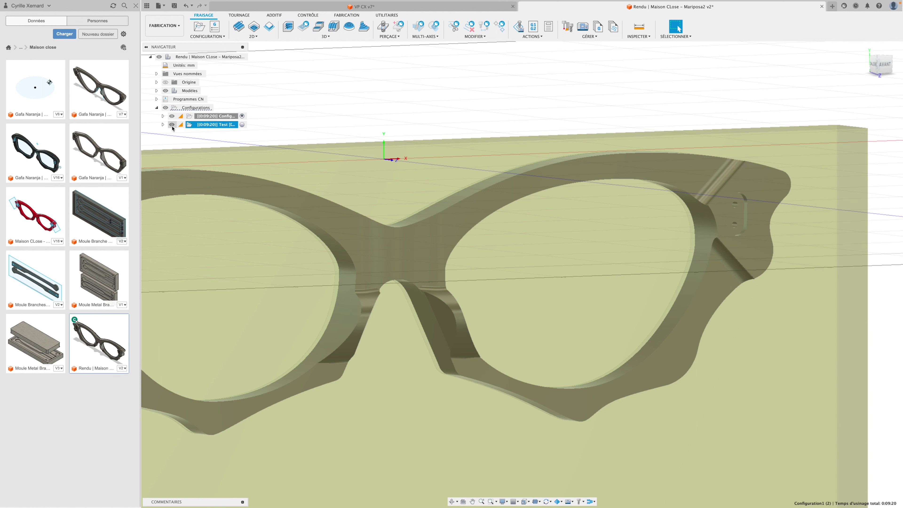
left_click(163, 124)
left_click(217, 141)
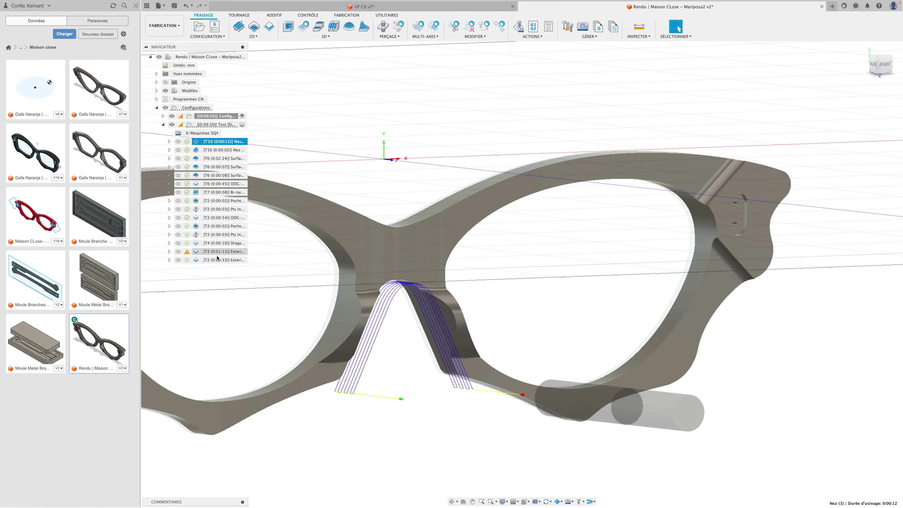
left_click(217, 260, "shift")
- Delete all operations in Test and apply the Tenons Lunette template from the template library
right_click(217, 260)
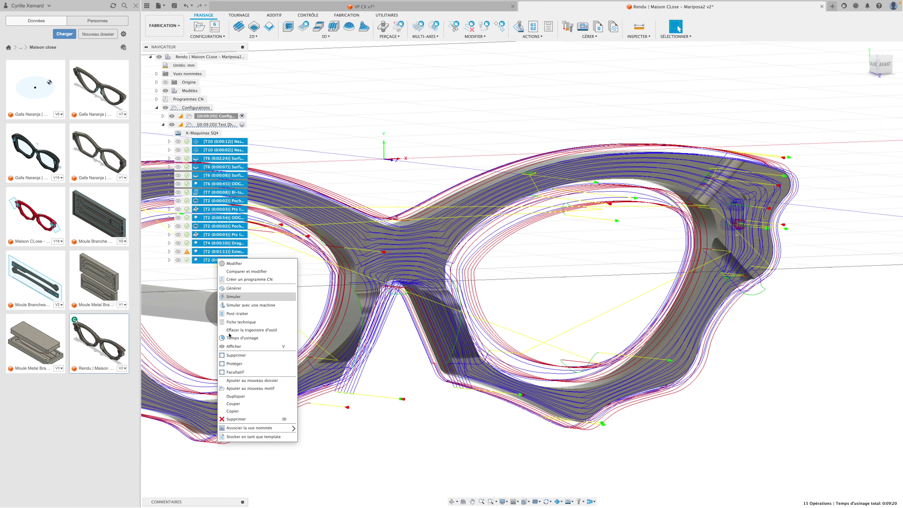
left_click(268, 417)
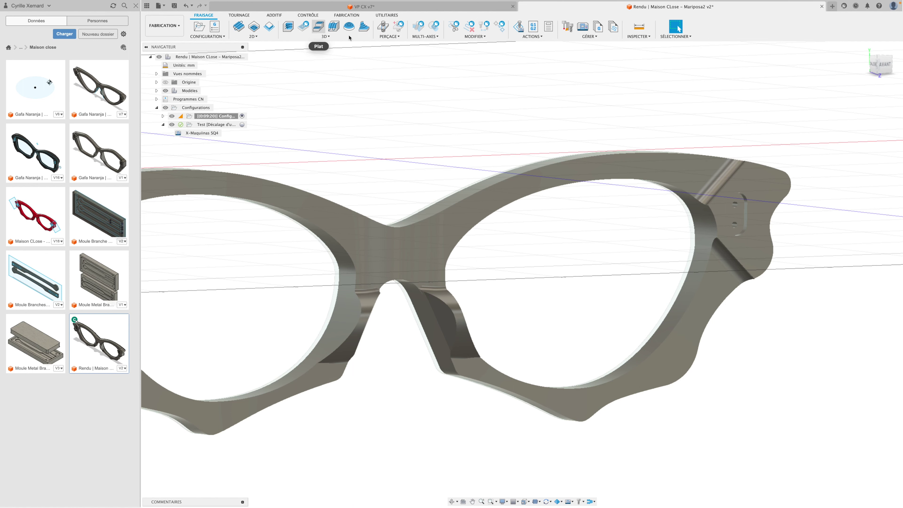
left_click(589, 37)
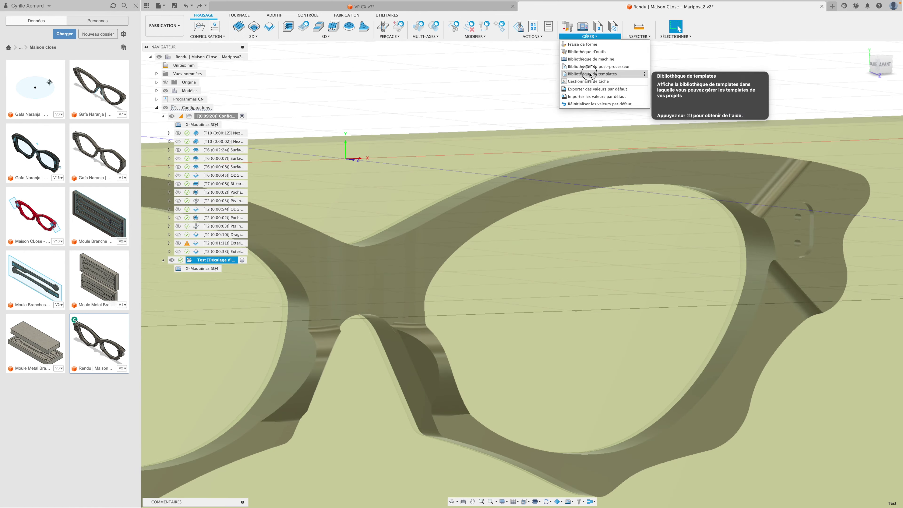
left_click(589, 74)
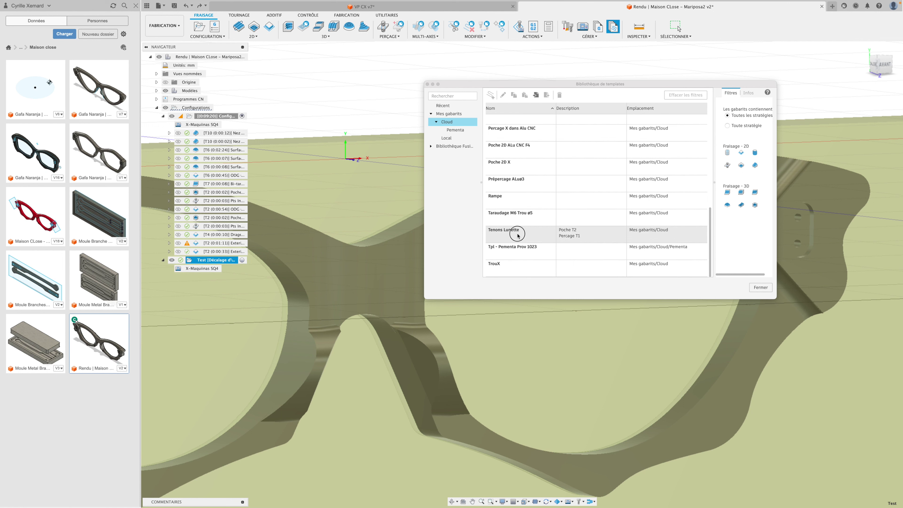
left_click(517, 235)
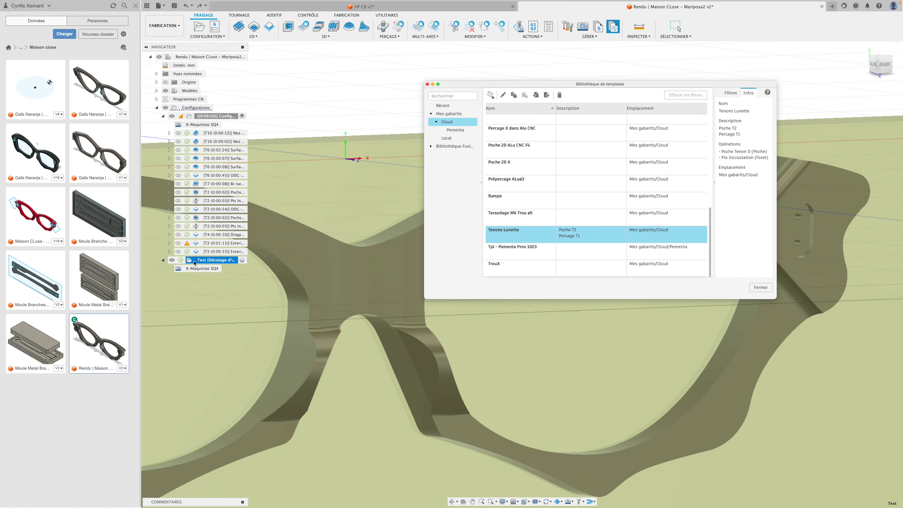
left_click(490, 97)
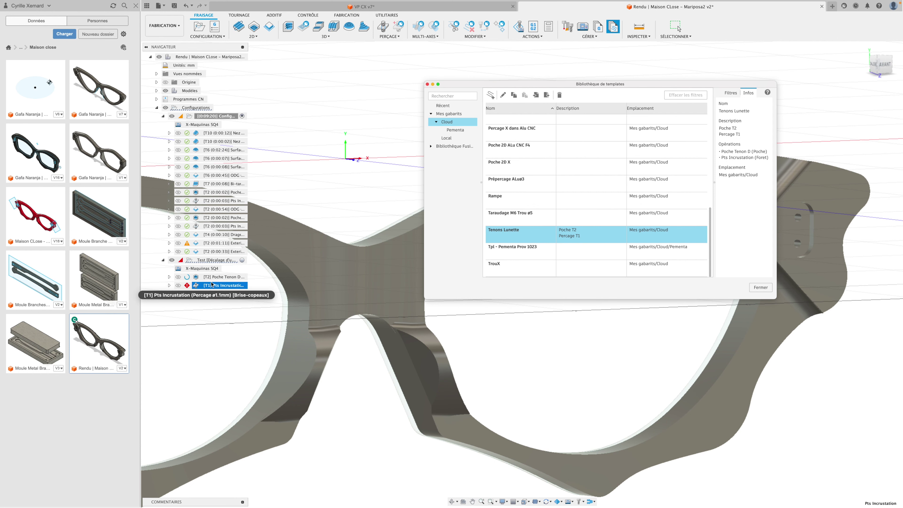
left_click(761, 289)
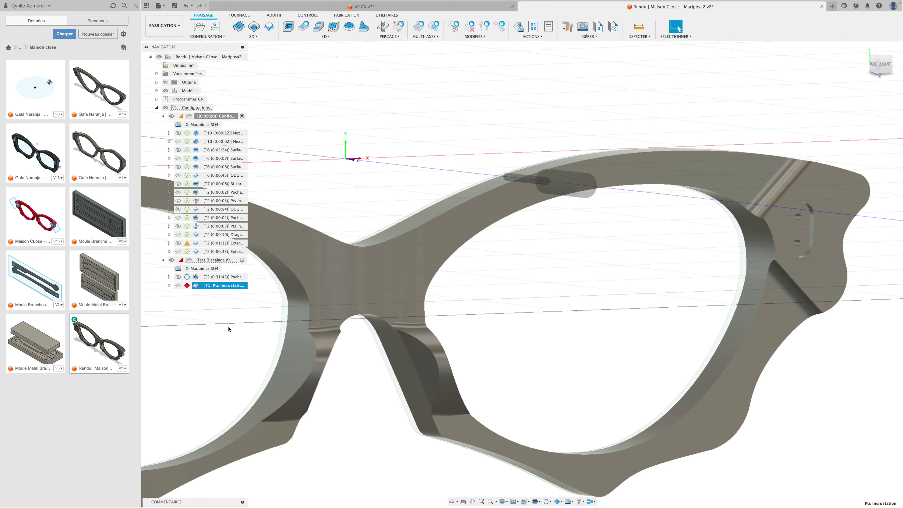
- Replace Poche Tenon D's Chaîne fermé 1 boundary with the tenon face contour and regenerate
left_click(198, 280)
double_click(198, 281)
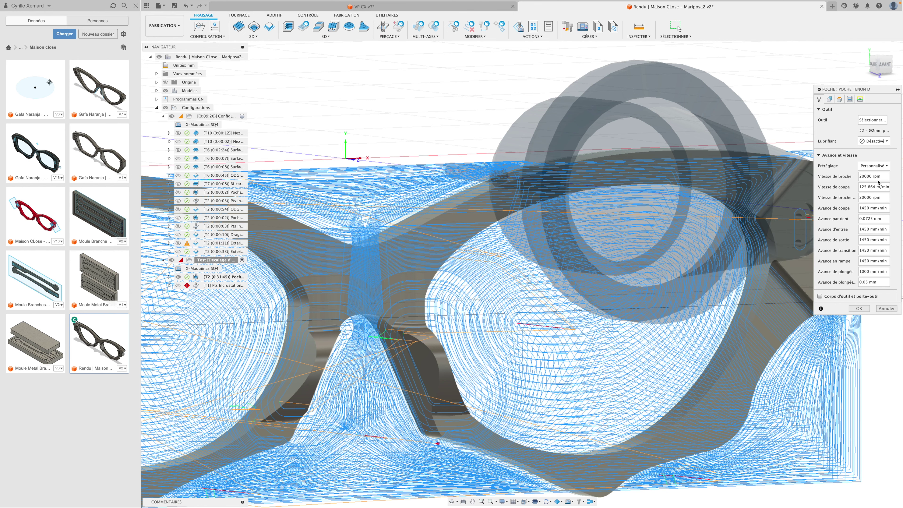
left_click(829, 99)
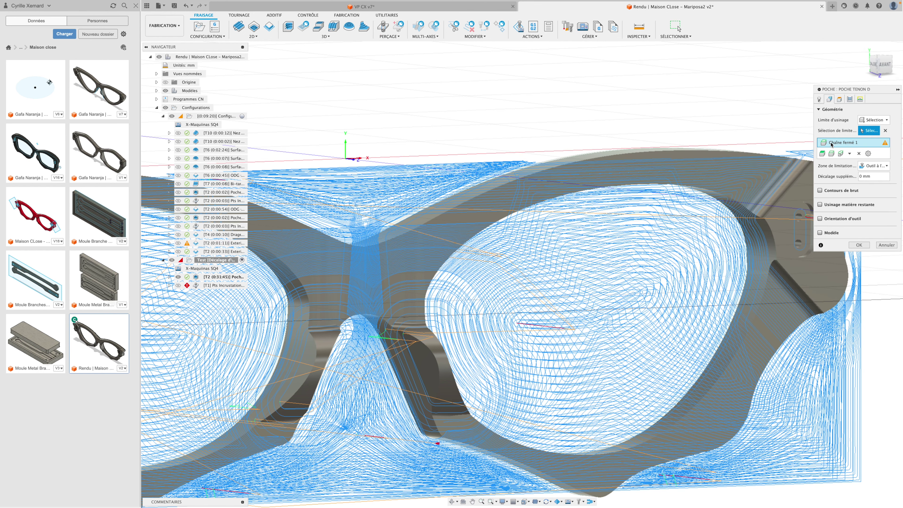
left_click(859, 154)
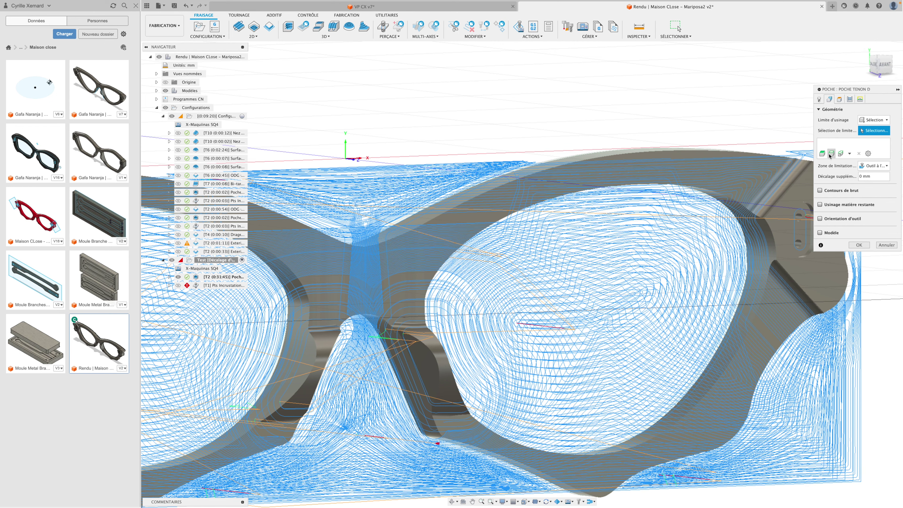
left_click(831, 153)
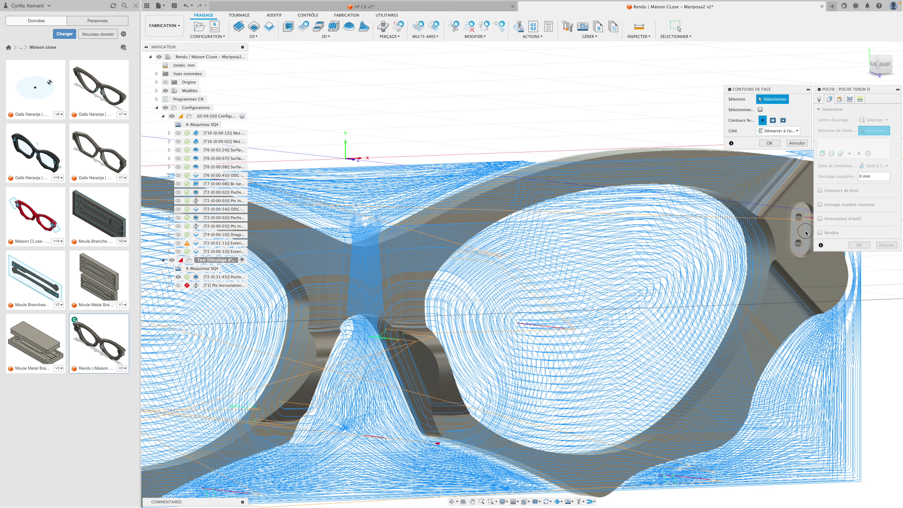
left_click(804, 231)
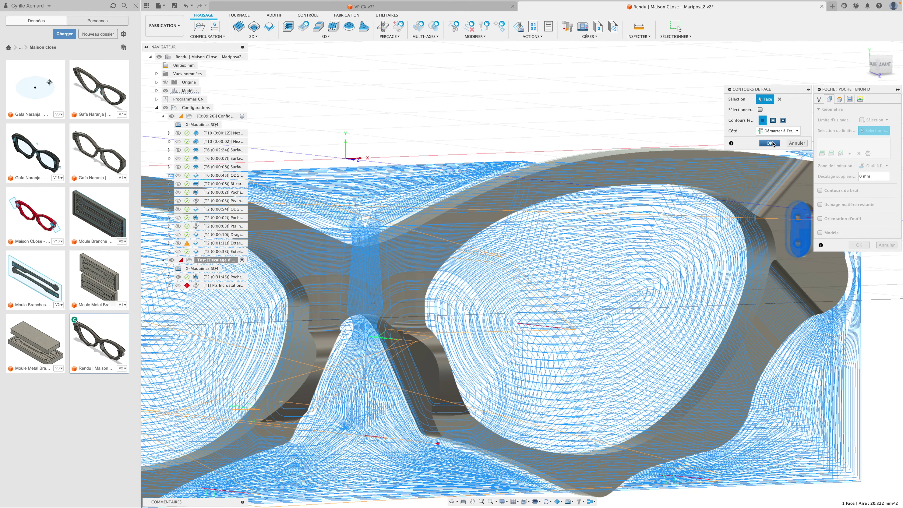
left_click(769, 143)
left_click(839, 99)
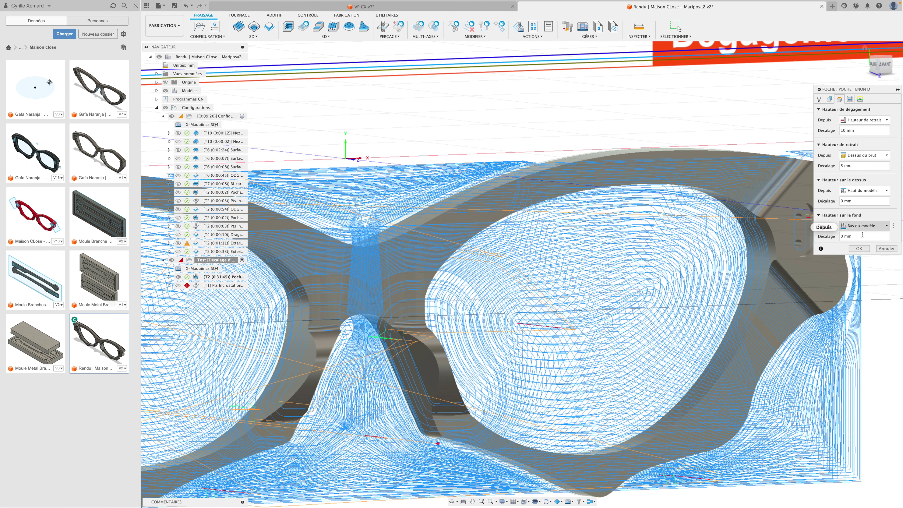
left_click(859, 249)
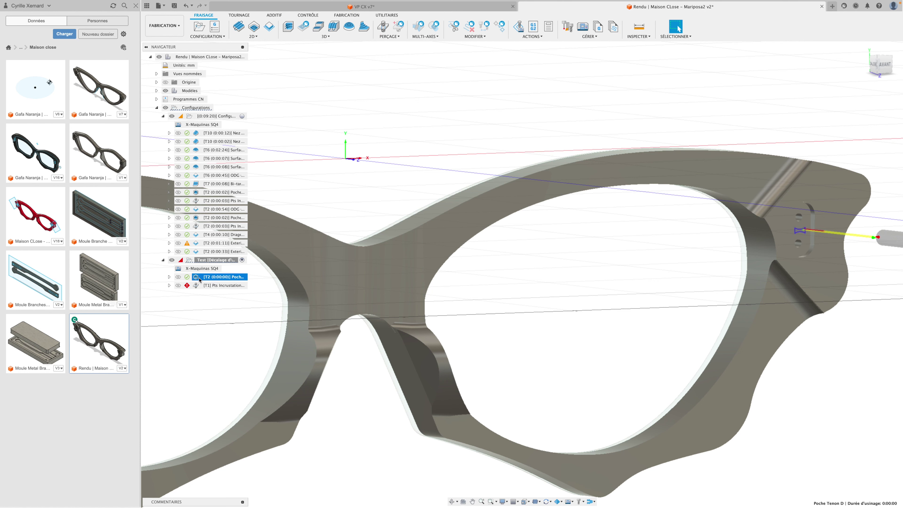
- Show the tenons sketch and set Pts Incrustation's drill points to the two slot circle centres
double_click(196, 286)
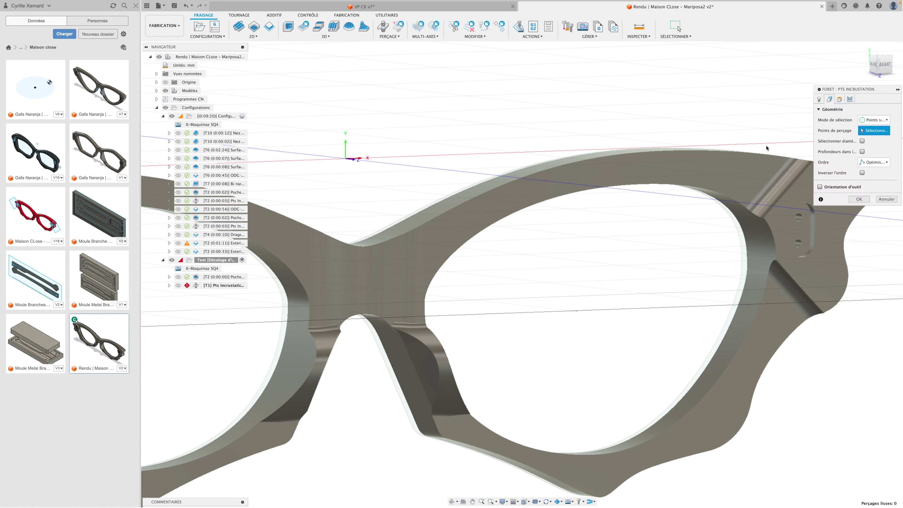
left_click(819, 100)
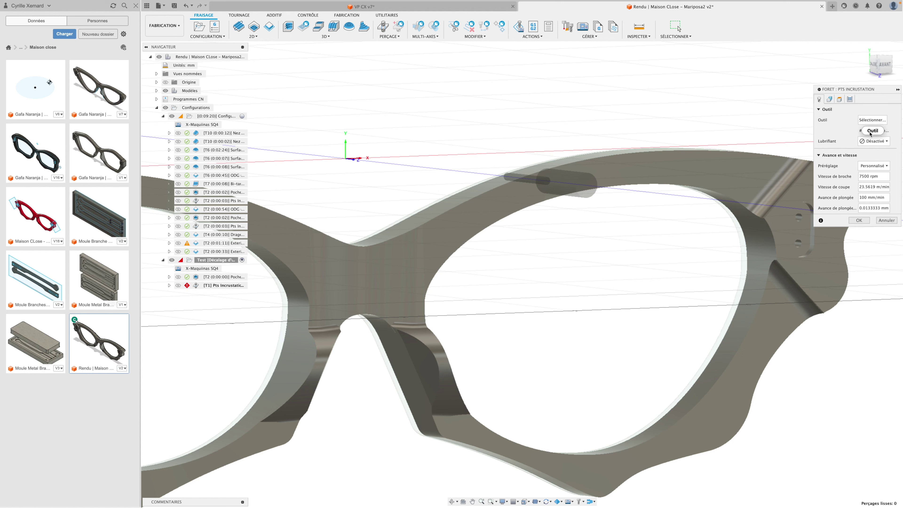
left_click(827, 101)
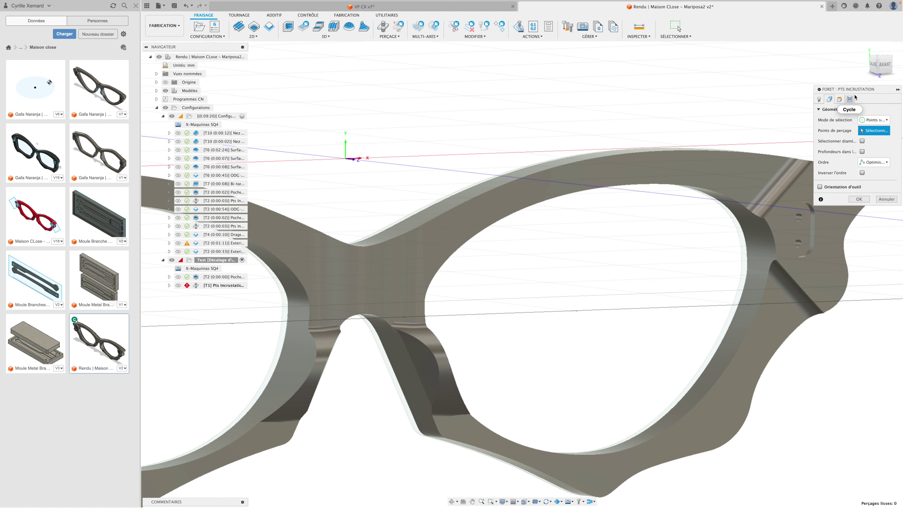
left_click_drag(818, 90, 636, 66)
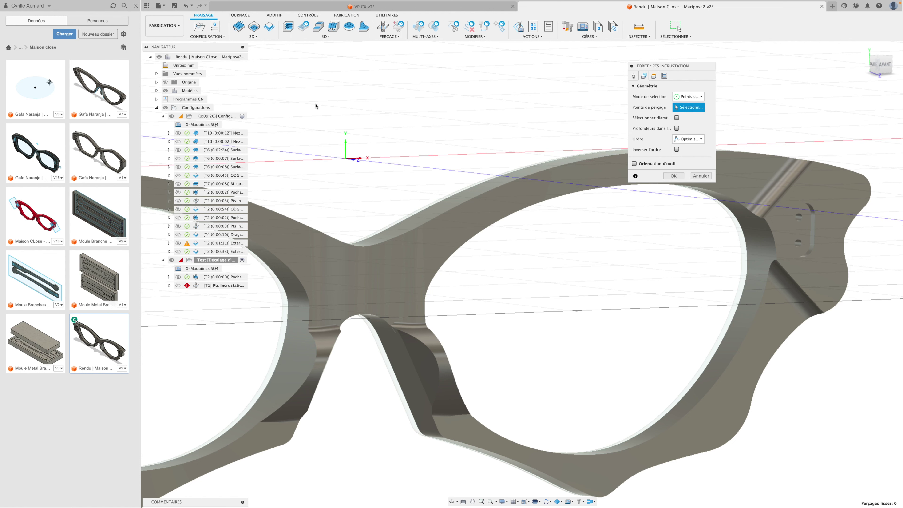
left_click(157, 91)
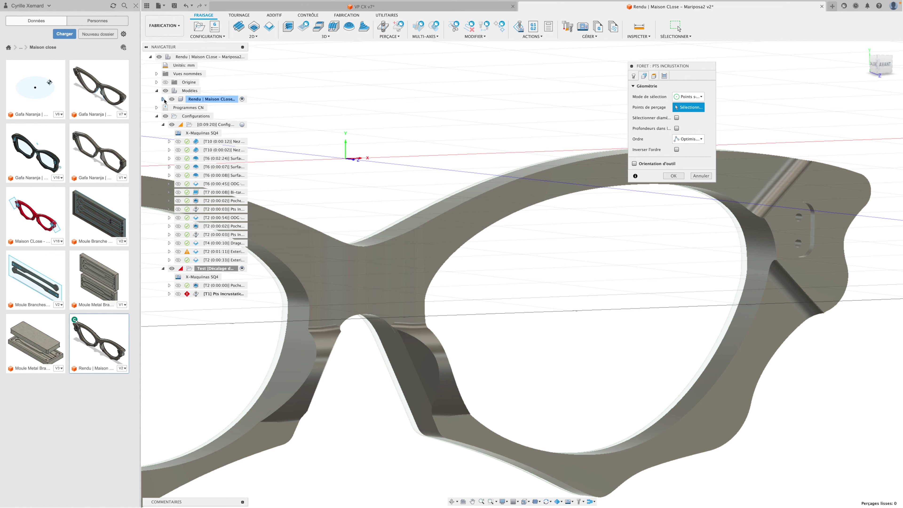
left_click(163, 99)
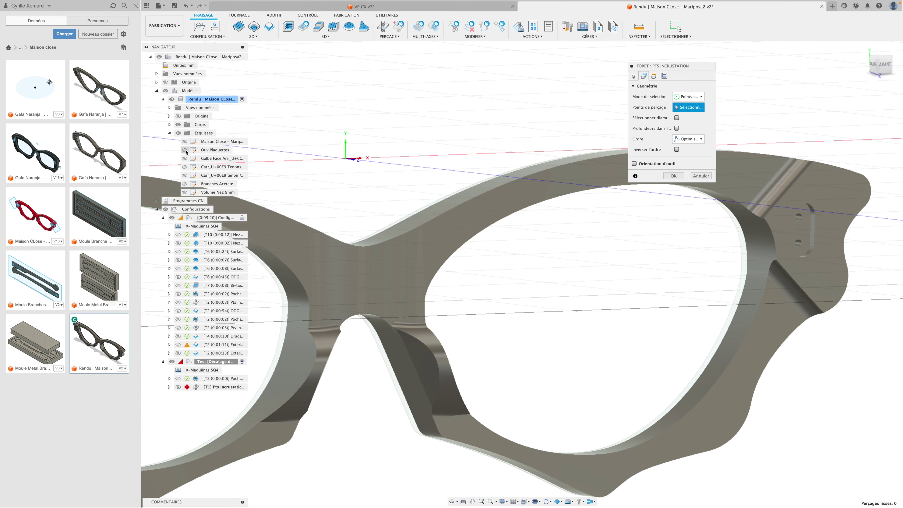
left_click(185, 167)
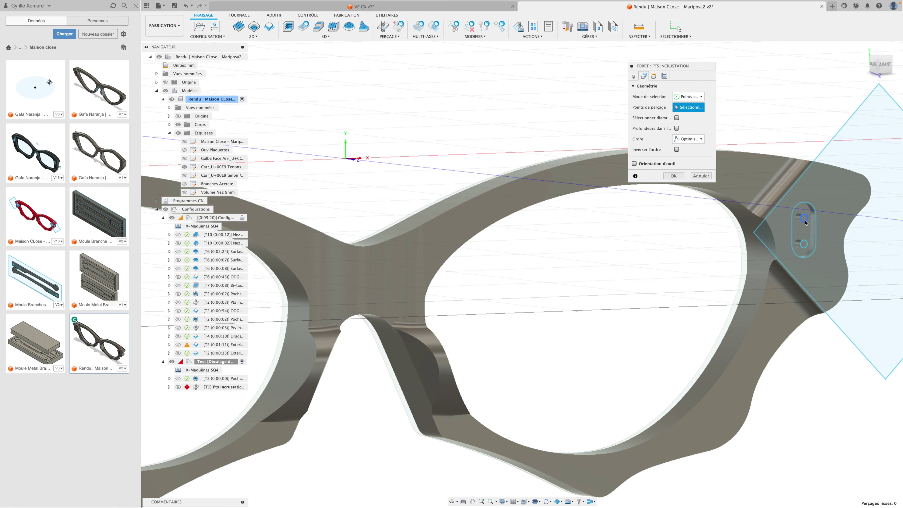
scroll(805, 220, "up", 5)
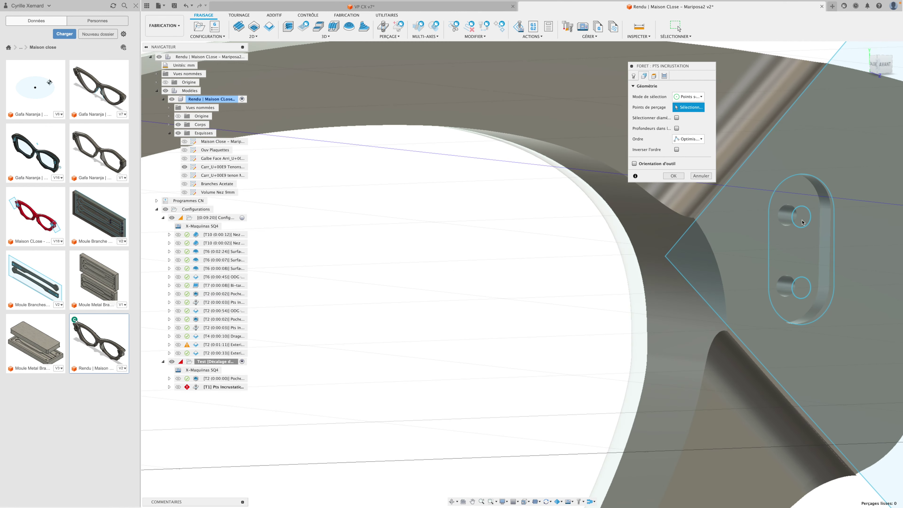
left_click(801, 218)
left_click(802, 288)
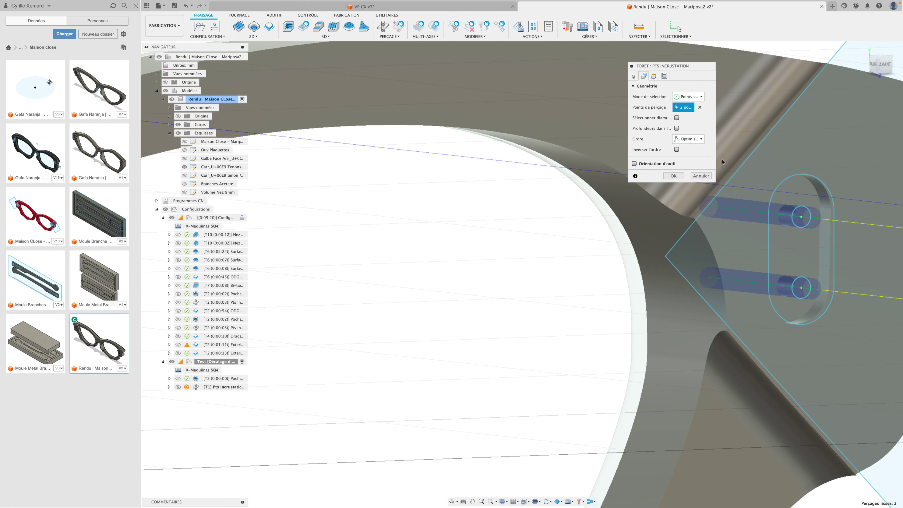
left_click(673, 175)
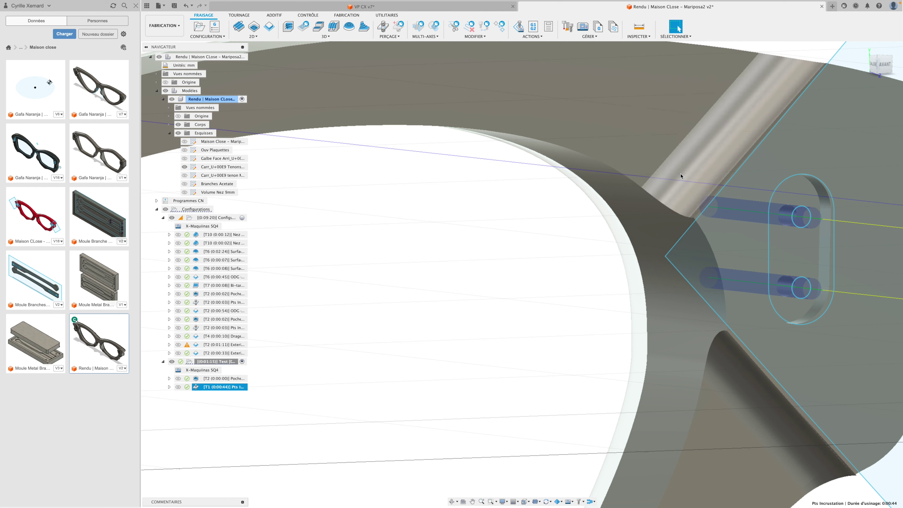
left_click(197, 378)
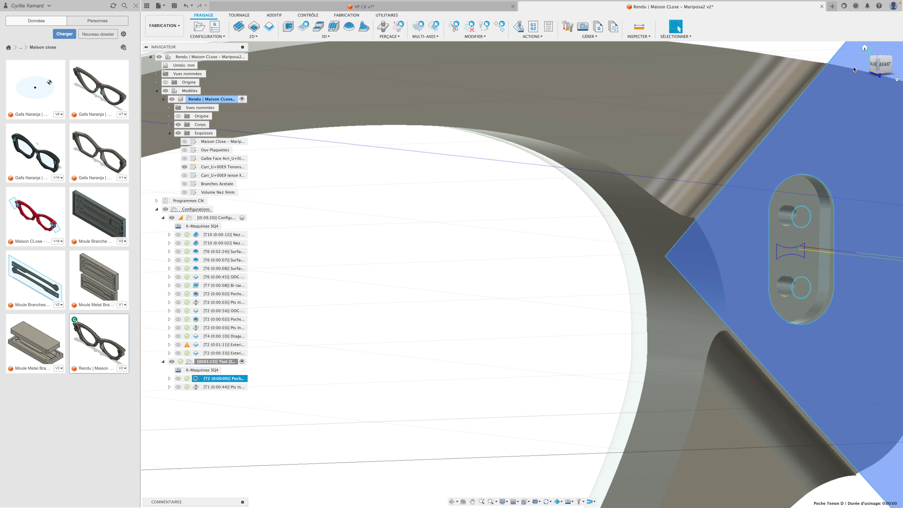
left_click(864, 48)
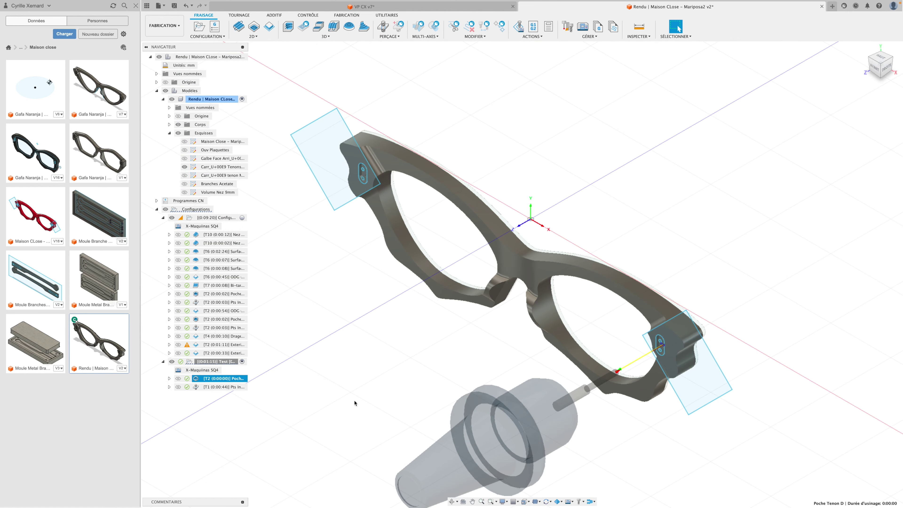
left_click(204, 385)
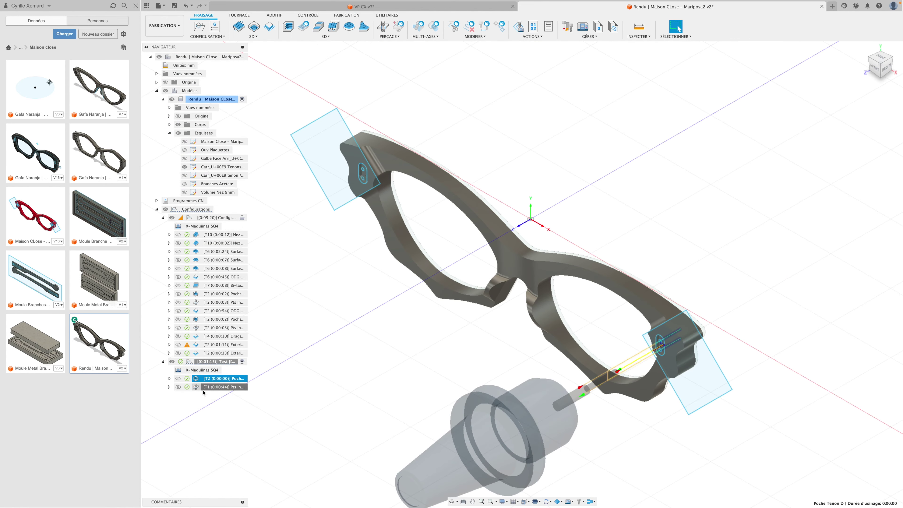
left_click(205, 379)
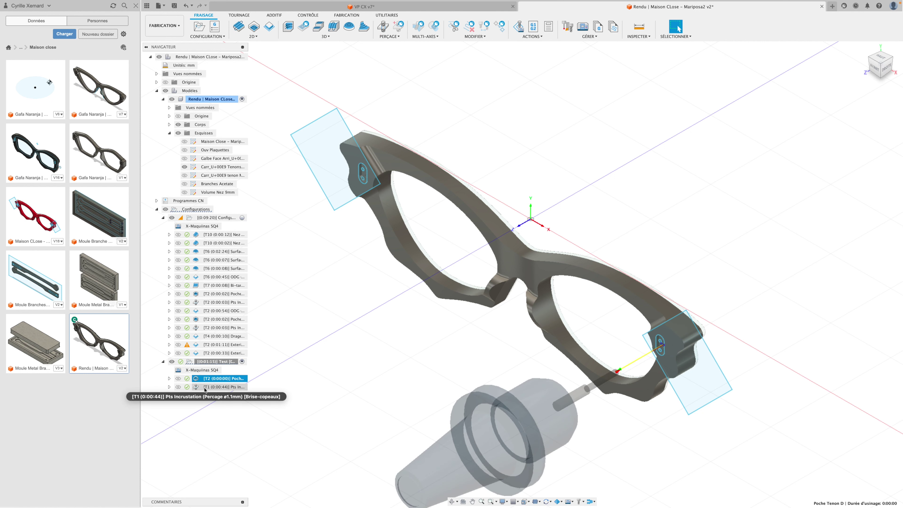
left_click(204, 388)
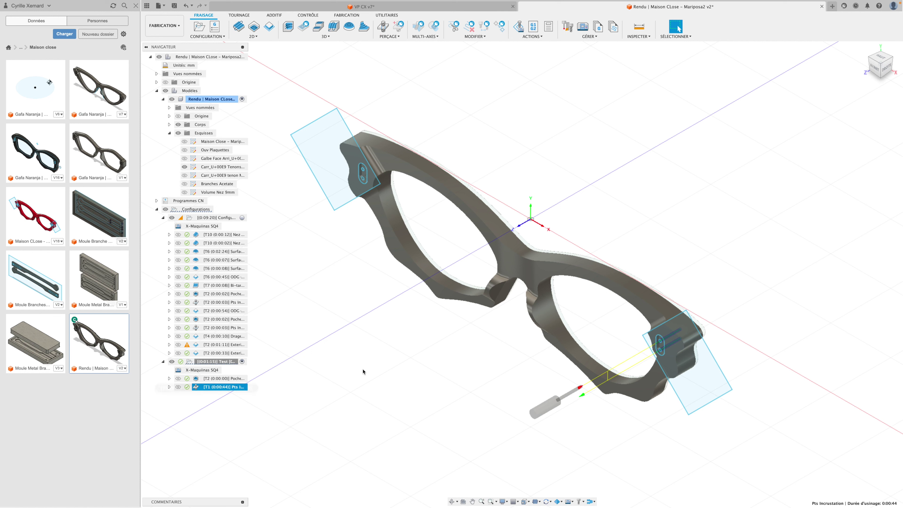
left_click(588, 35)
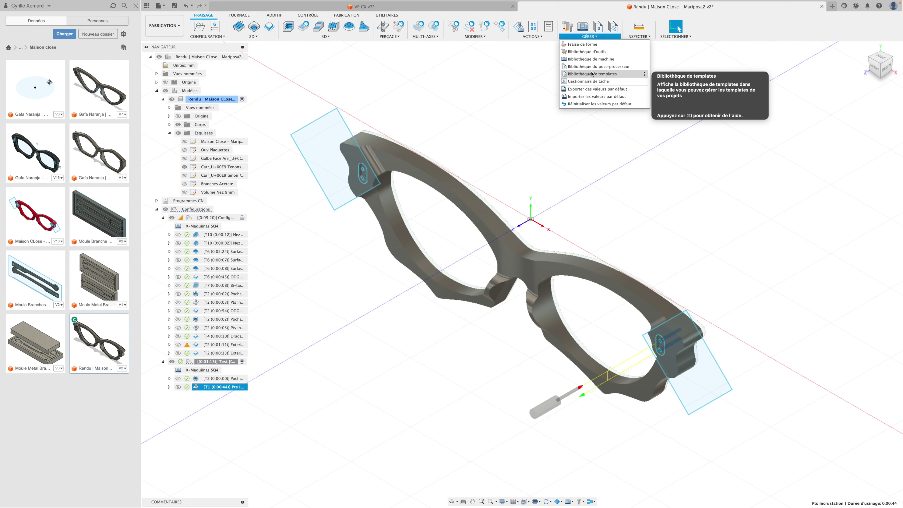
left_click(591, 73)
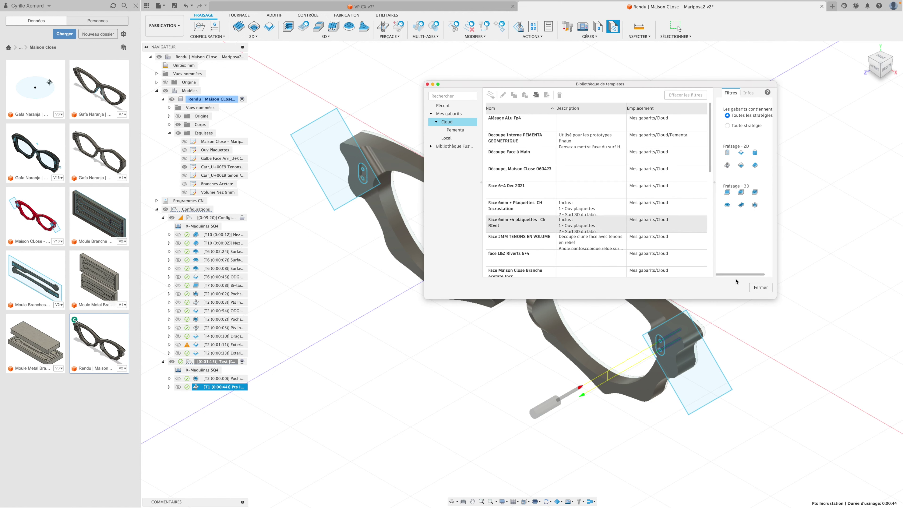
left_click(761, 288)
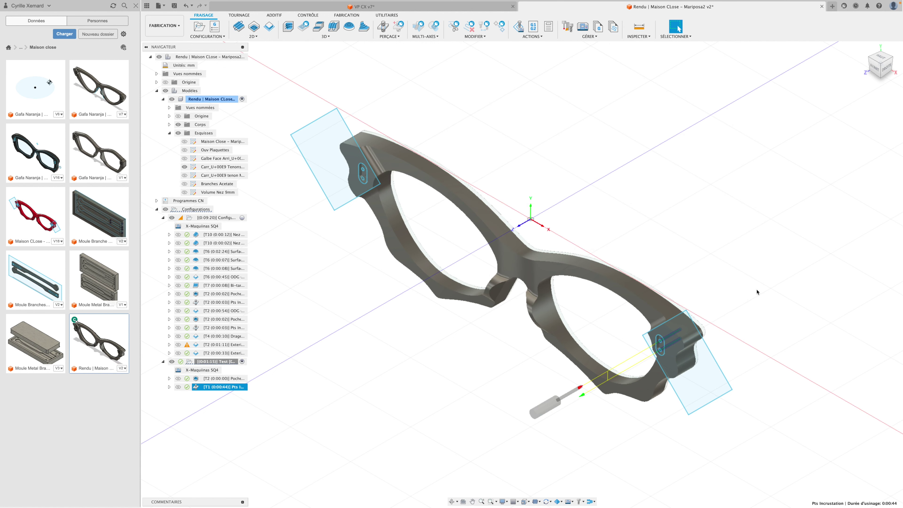